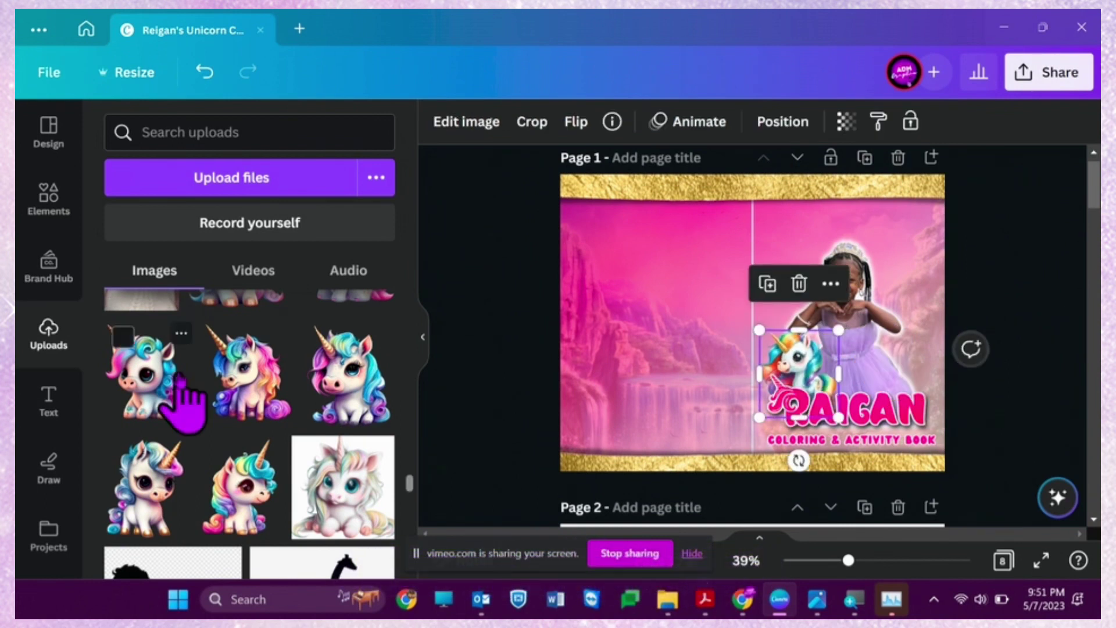
- Try another uploaded unicorn image on page 1's front cover, scaled down beside the girl's photo
{"action": "scroll", "coordinate": [401, 500], "scroll_direction": "up", "scroll_amount": 5}
{"action": "left_click_drag", "start_coordinate": [236, 424], "coordinate": [822, 323]}
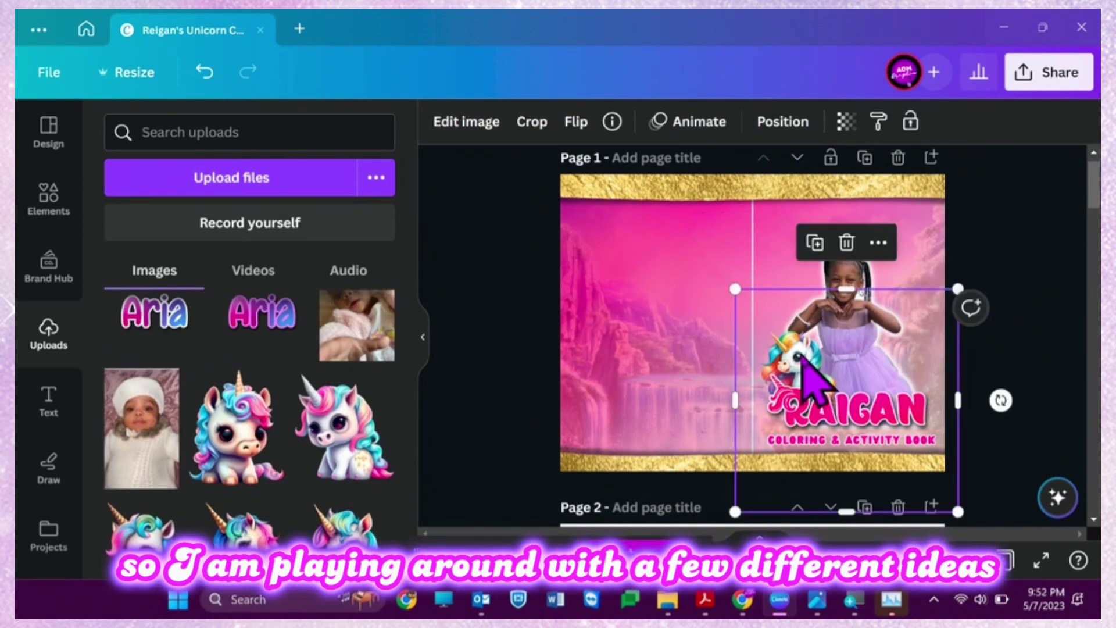
{"action": "left_click_drag", "start_coordinate": [958, 511], "coordinate": [859, 461]}
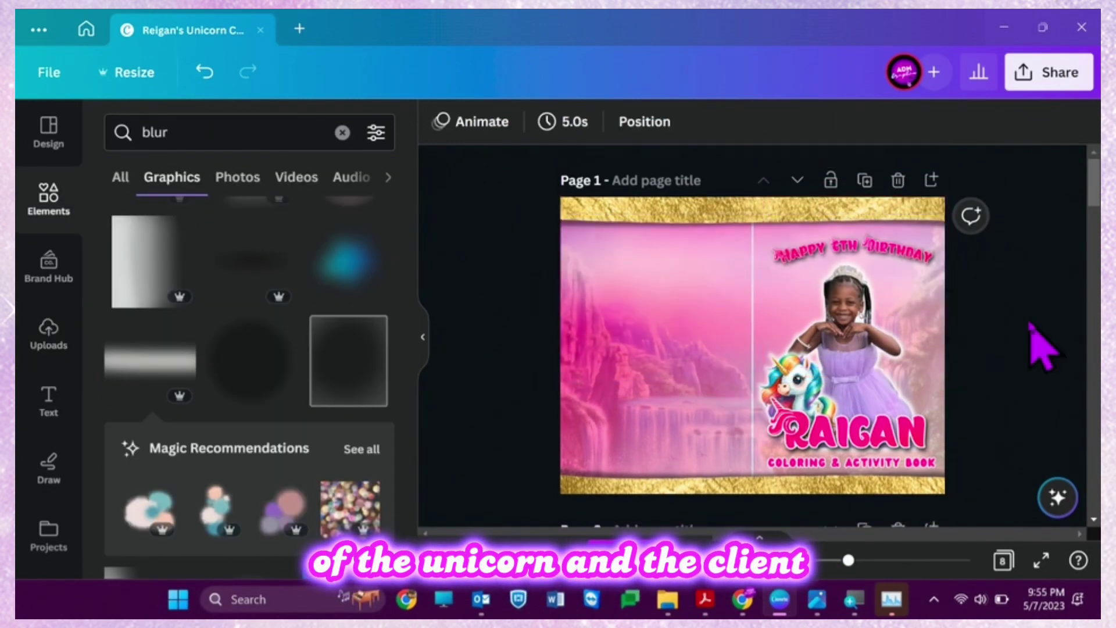
- Flip the unicorn on page 1's front cover horizontally
{"action": "scroll", "coordinate": [235, 471], "scroll_direction": "down", "scroll_amount": 2}
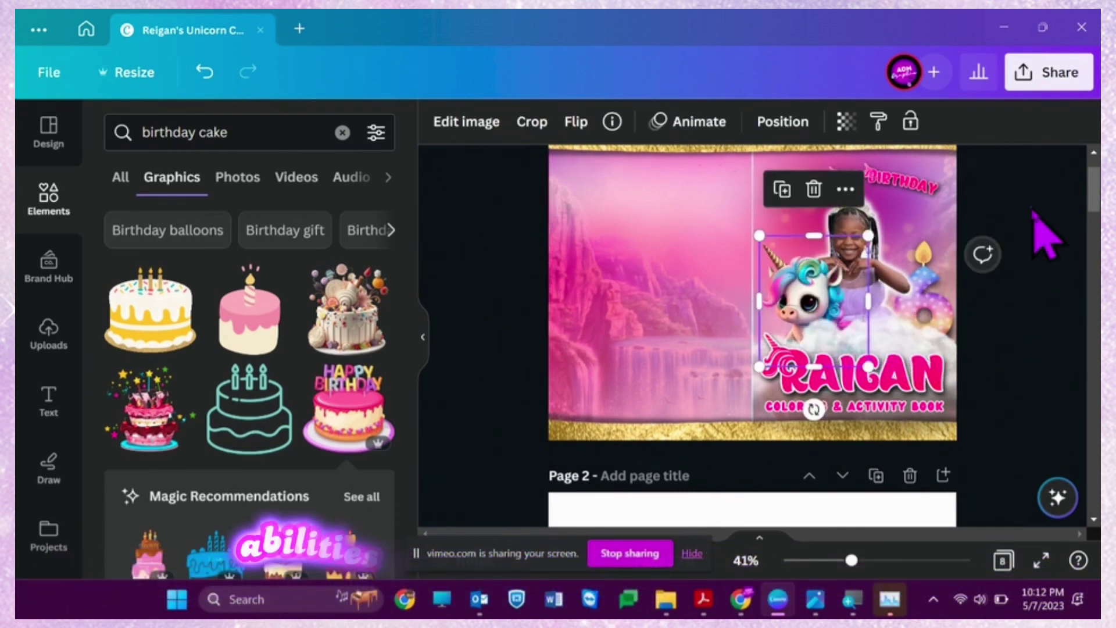
{"action": "left_click", "coordinate": [576, 121]}
{"action": "left_click", "coordinate": [628, 169]}
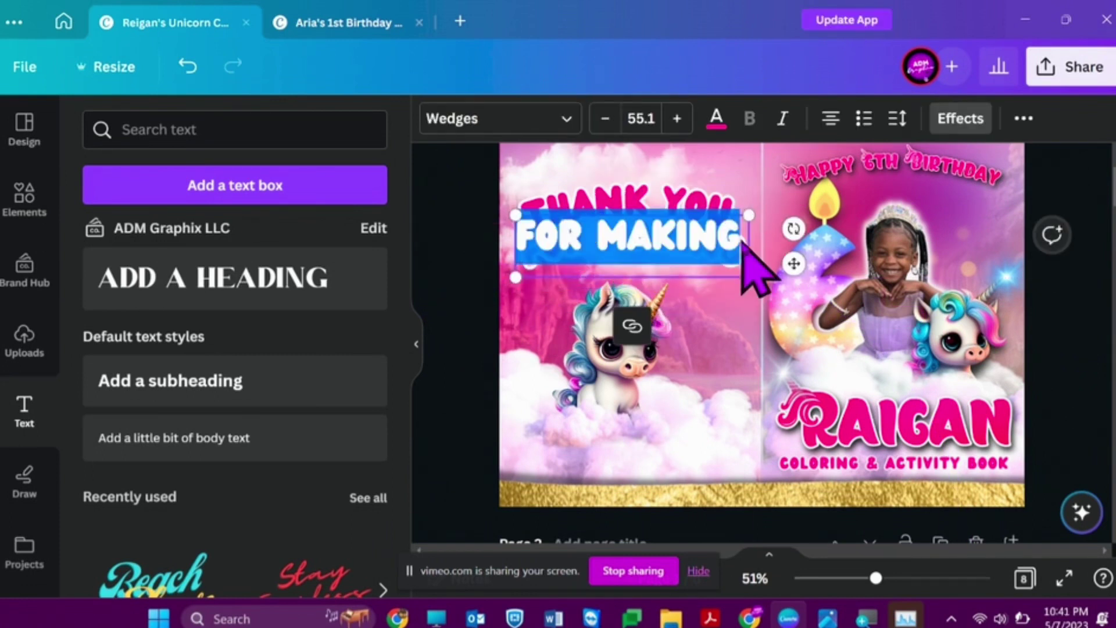
{"action": "key", "text": "Escape"}
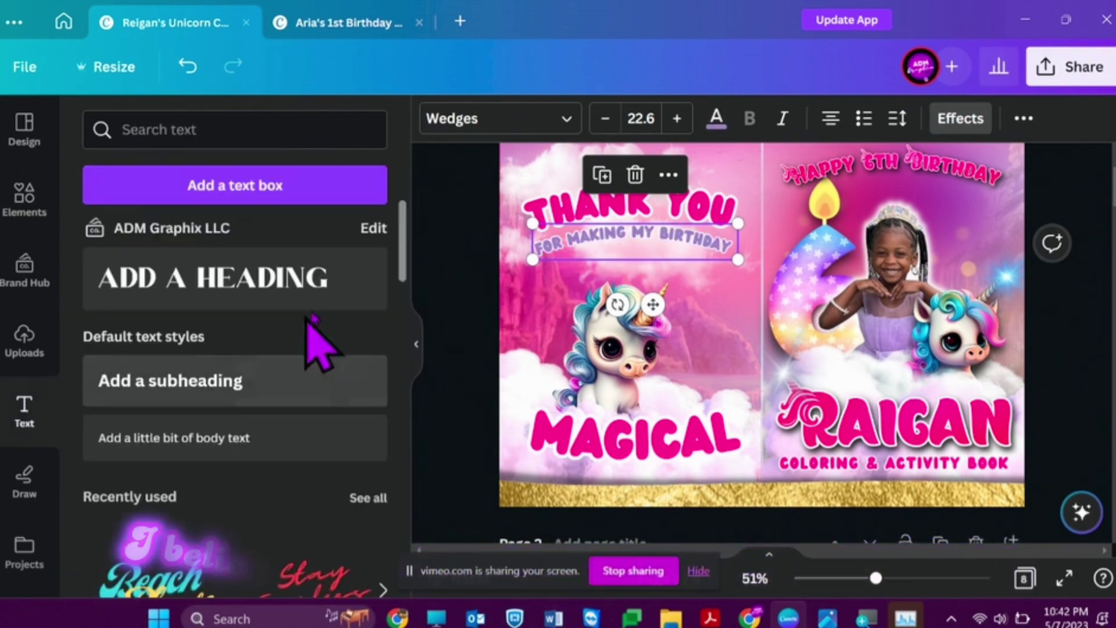
{"action": "left_click", "coordinate": [638, 450]}
{"action": "double_click", "coordinate": [638, 447]}
{"action": "left_click", "coordinate": [1089, 256]}
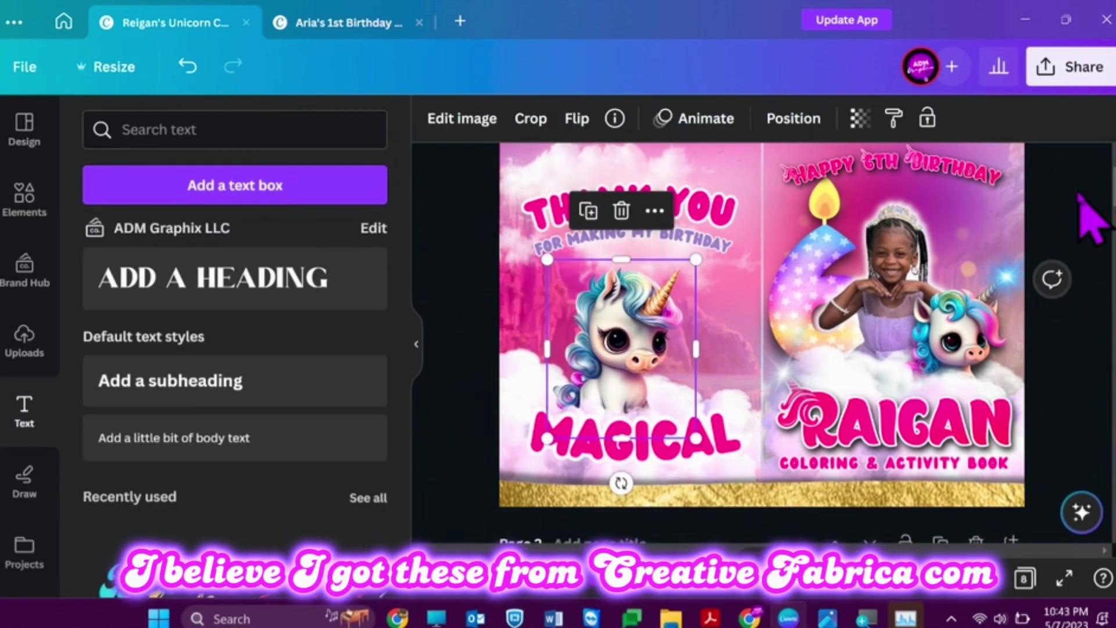
- Move the "THANK YOU" and "FOR MAKING MY BIRTHDAY" text higher on page 1's back cover
{"action": "left_click", "coordinate": [1081, 206]}
{"action": "scroll", "coordinate": [755, 319], "scroll_direction": "down", "scroll_amount": 5}
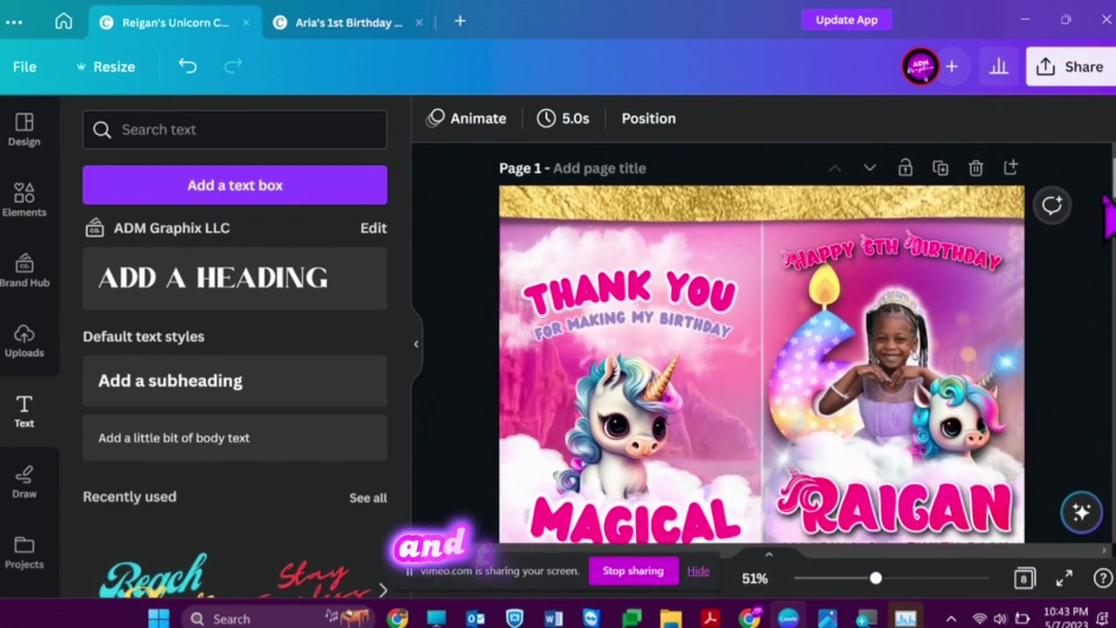
{"action": "scroll", "coordinate": [1109, 210], "scroll_direction": "down", "scroll_amount": 2}
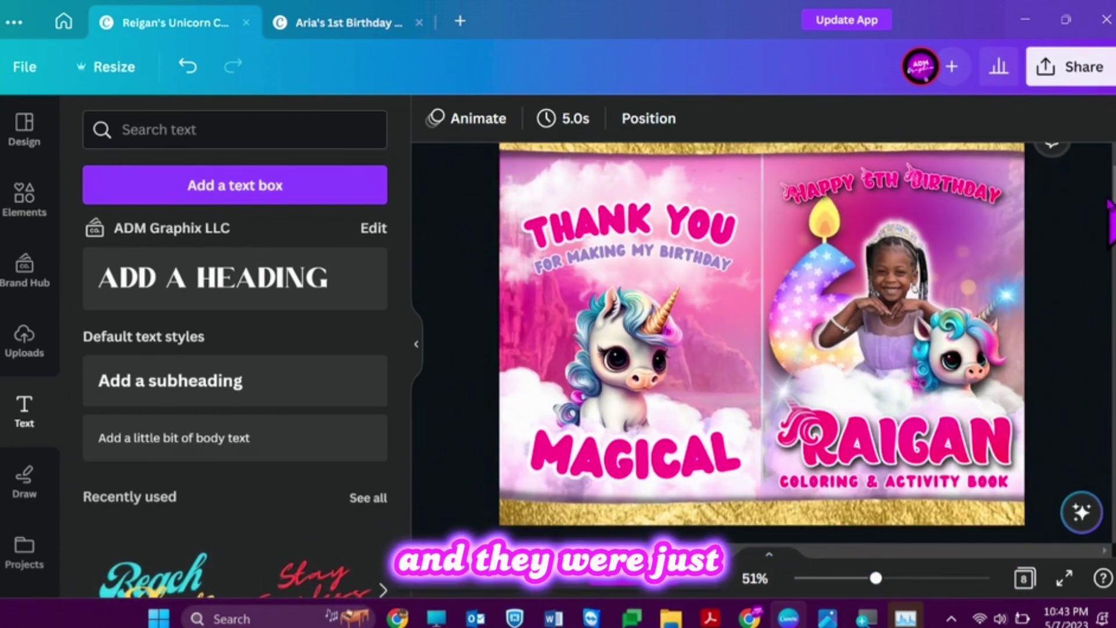
{"action": "left_click", "coordinate": [643, 273]}
{"action": "left_click_drag", "start_coordinate": [643, 273], "coordinate": [642, 249]}
- Recolour both letters A and the letter I of the back-cover word MAGICAL in the document's light purple
{"action": "left_click", "coordinate": [692, 486]}
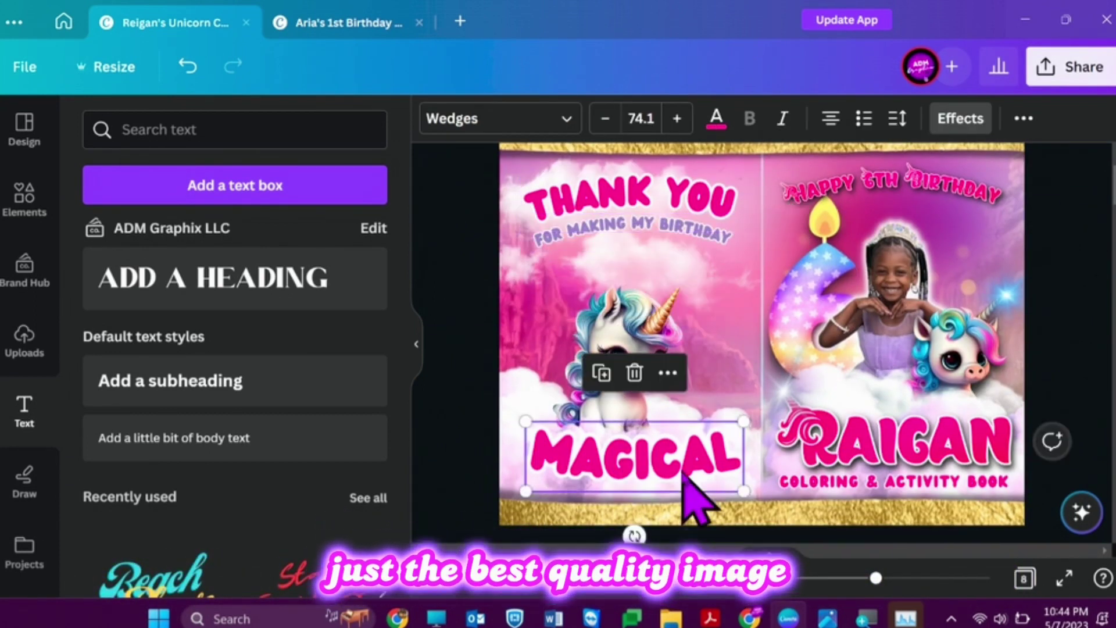
{"action": "double_click", "coordinate": [581, 459]}
{"action": "left_click_drag", "start_coordinate": [570, 459], "coordinate": [632, 444]}
{"action": "left_click", "coordinate": [716, 118]}
{"action": "left_click", "coordinate": [314, 236]}
{"action": "left_click_drag", "start_coordinate": [714, 454], "coordinate": [676, 453]}
{"action": "left_click", "coordinate": [314, 236]}
{"action": "left_click", "coordinate": [1059, 299]}
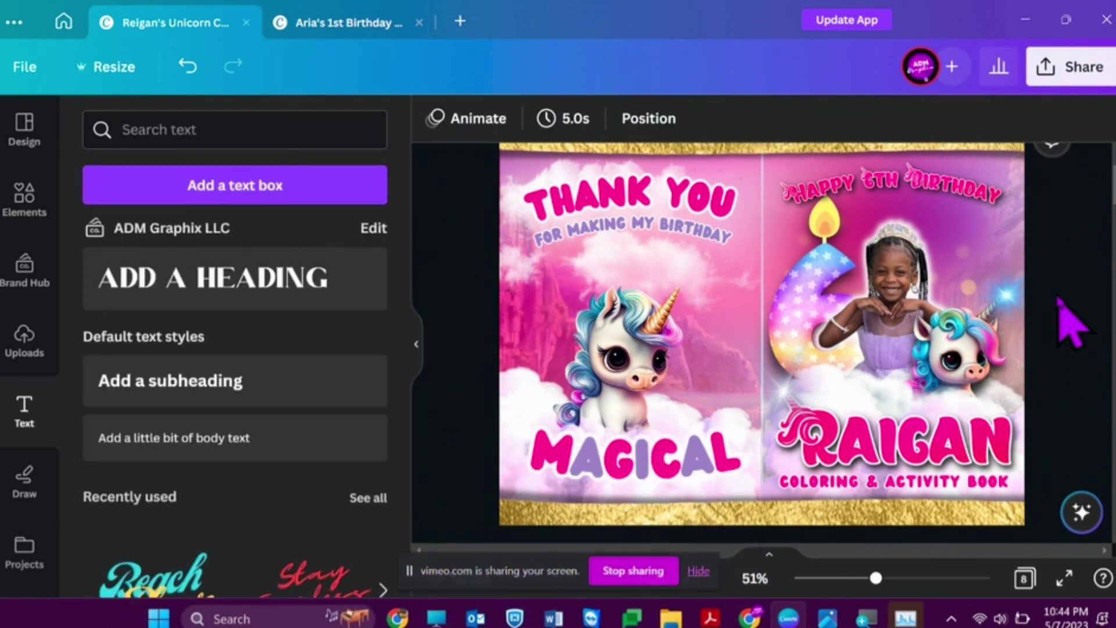
- Apply a Curved shadow effect to the unicorn image on page 1's back cover
{"action": "left_click", "coordinate": [631, 348]}
{"action": "left_click", "coordinate": [465, 122]}
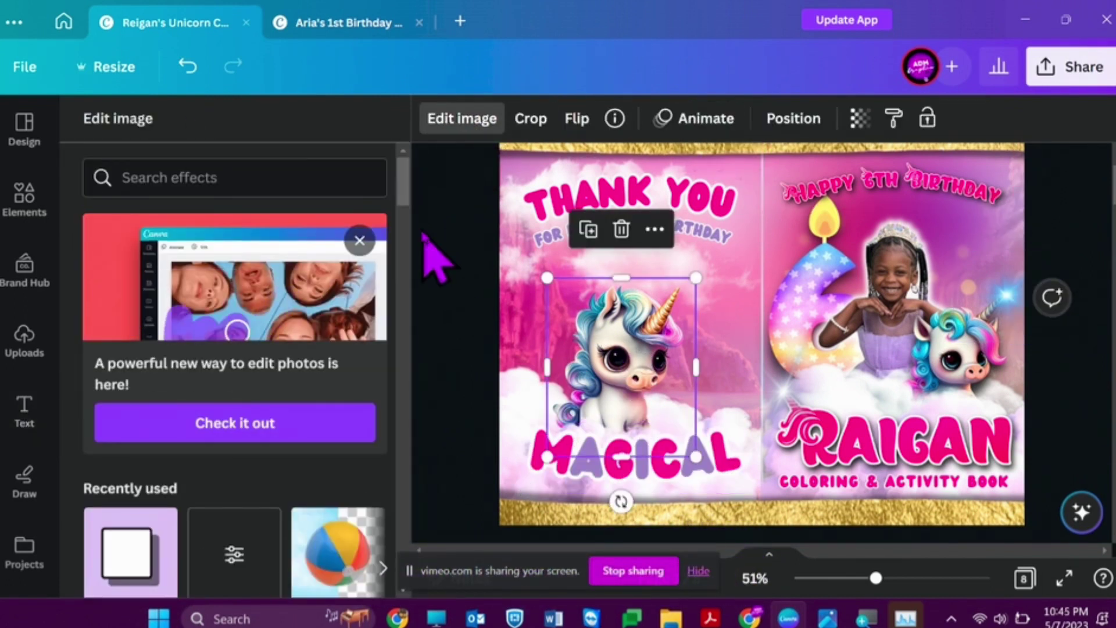
{"action": "left_click", "coordinate": [145, 541]}
{"action": "left_click", "coordinate": [232, 347]}
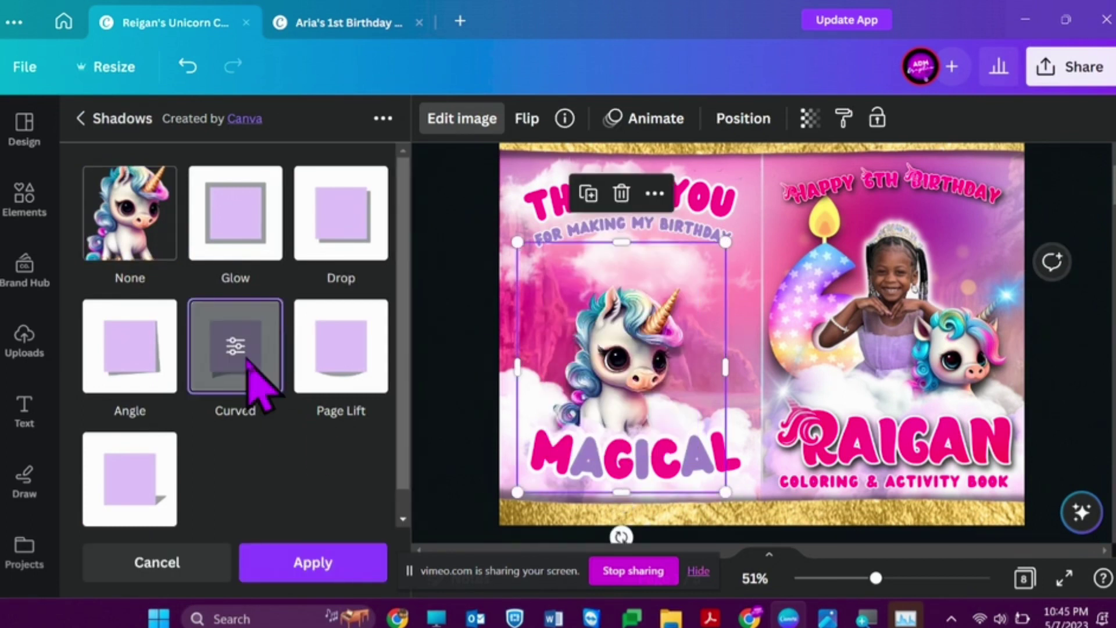
{"action": "left_click", "coordinate": [319, 578]}
- Scale the name title on page 1's front cover down slightly
{"action": "double_click", "coordinate": [982, 433]}
{"action": "left_click", "coordinate": [1069, 378]}
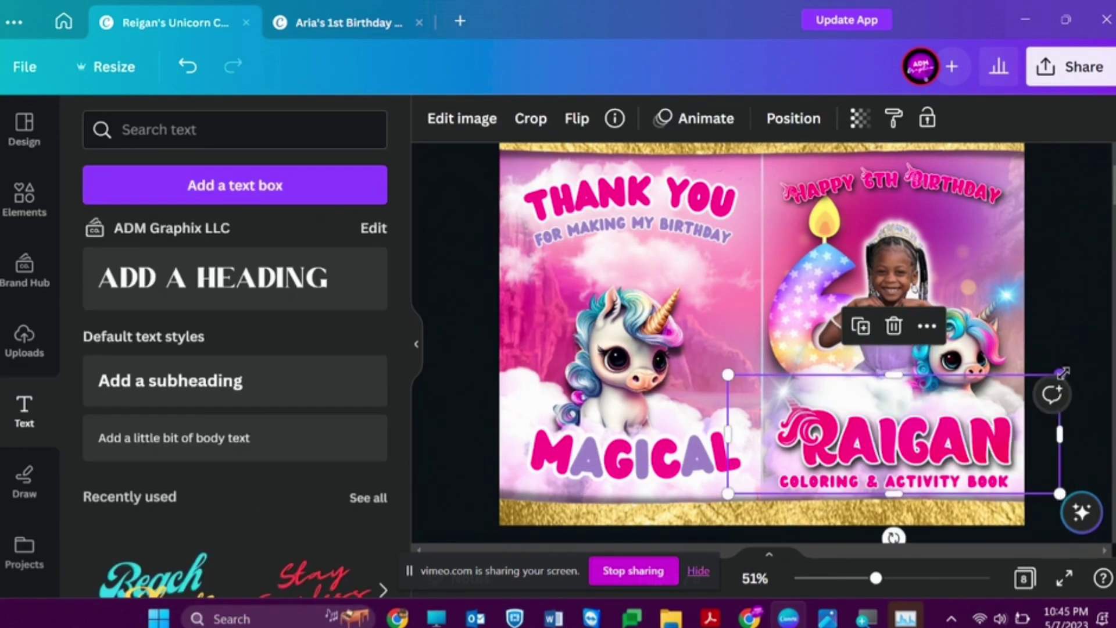
{"action": "left_click_drag", "start_coordinate": [1058, 374], "coordinate": [1049, 380]}
- Shift the front-cover unicorn slightly closer to the girl's photo on page 1
{"action": "left_click", "coordinate": [962, 358]}
{"action": "left_click_drag", "start_coordinate": [962, 357], "coordinate": [939, 357]}
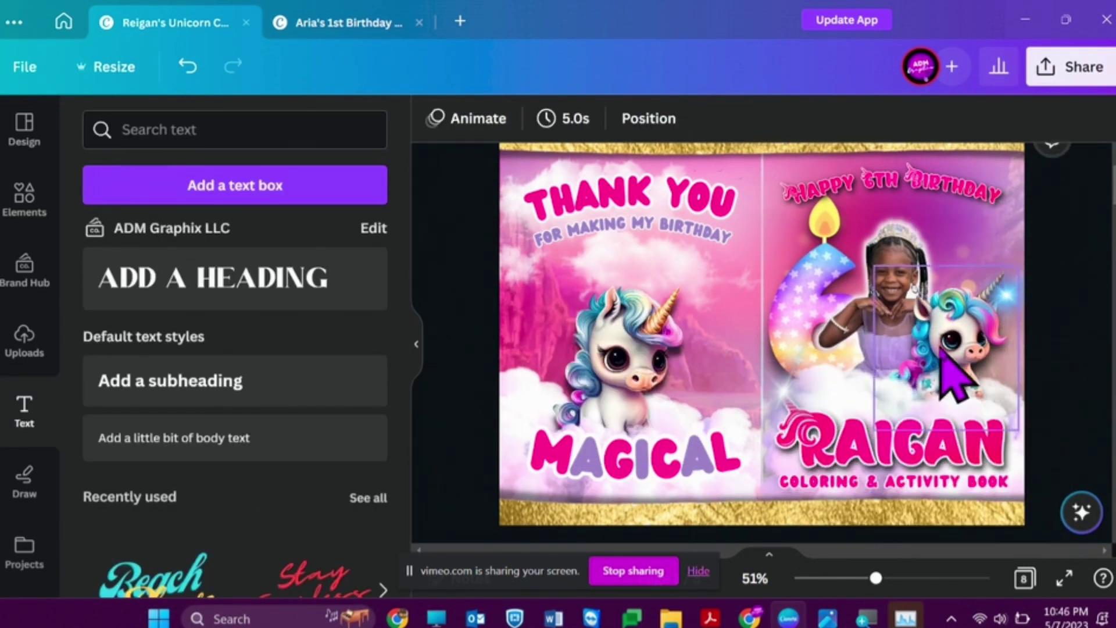
{"action": "key", "text": "Escape"}
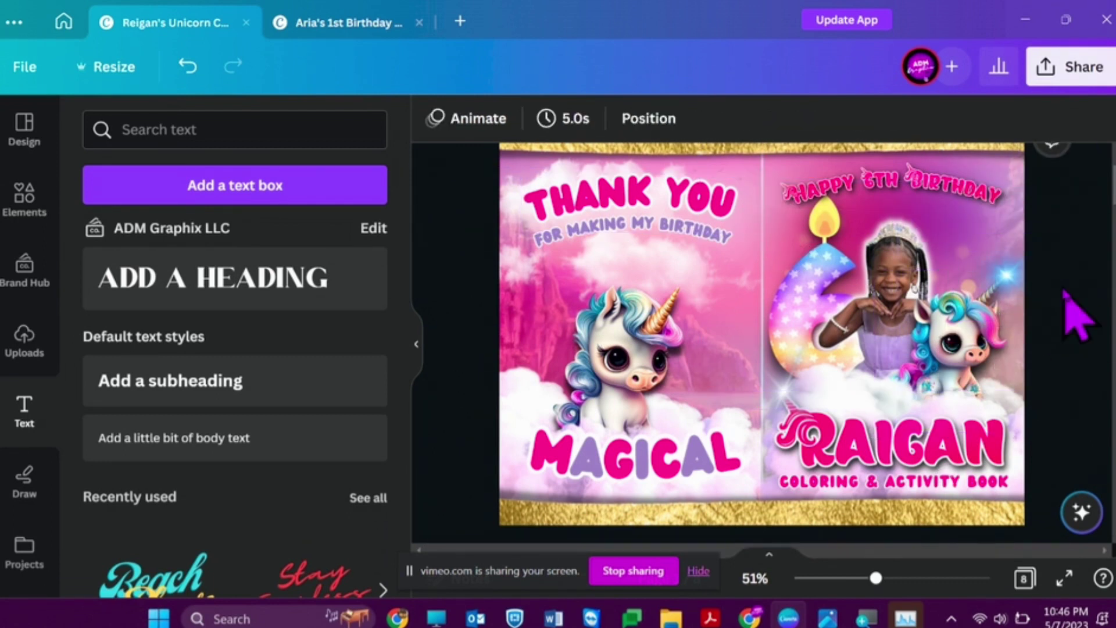
- Examine the thank-you text and layout of the page 2 cover variant and compare it with page 1
{"action": "scroll", "coordinate": [1075, 314], "scroll_direction": "down", "scroll_amount": 8}
{"action": "left_click", "coordinate": [640, 265]}
{"action": "scroll", "coordinate": [1092, 262], "scroll_direction": "up", "scroll_amount": 2}
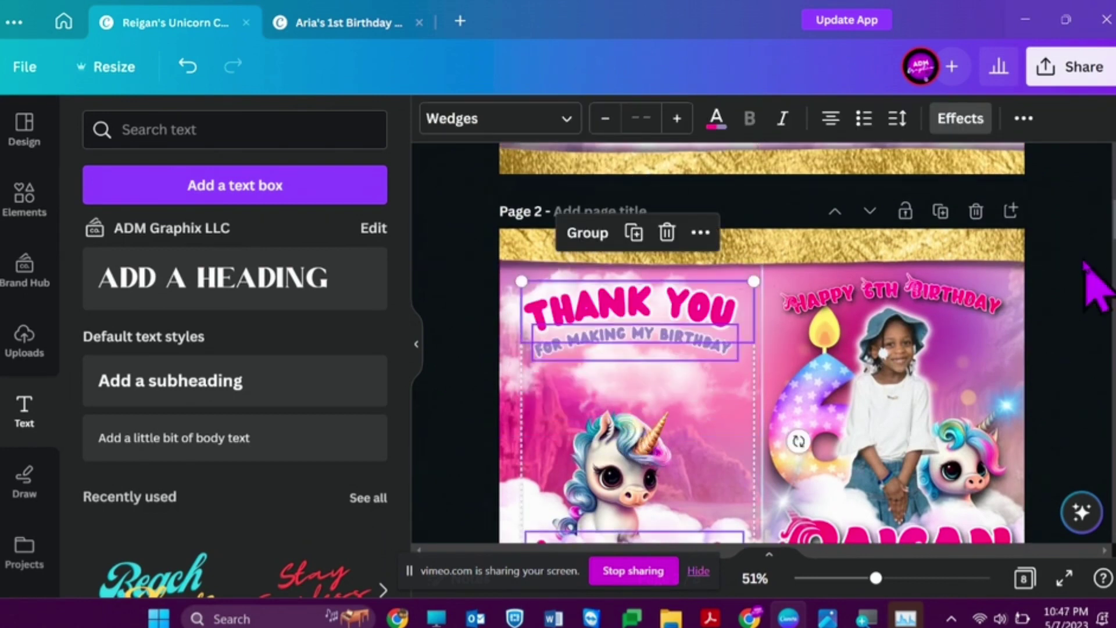
{"action": "left_click", "coordinate": [1084, 265]}
{"action": "scroll", "coordinate": [1084, 265], "scroll_direction": "down", "scroll_amount": 1}
{"action": "left_click", "coordinate": [689, 505]}
{"action": "left_click", "coordinate": [622, 277]}
{"action": "left_click", "coordinate": [1084, 264]}
{"action": "scroll", "coordinate": [1083, 264], "scroll_direction": "up", "scroll_amount": 8}
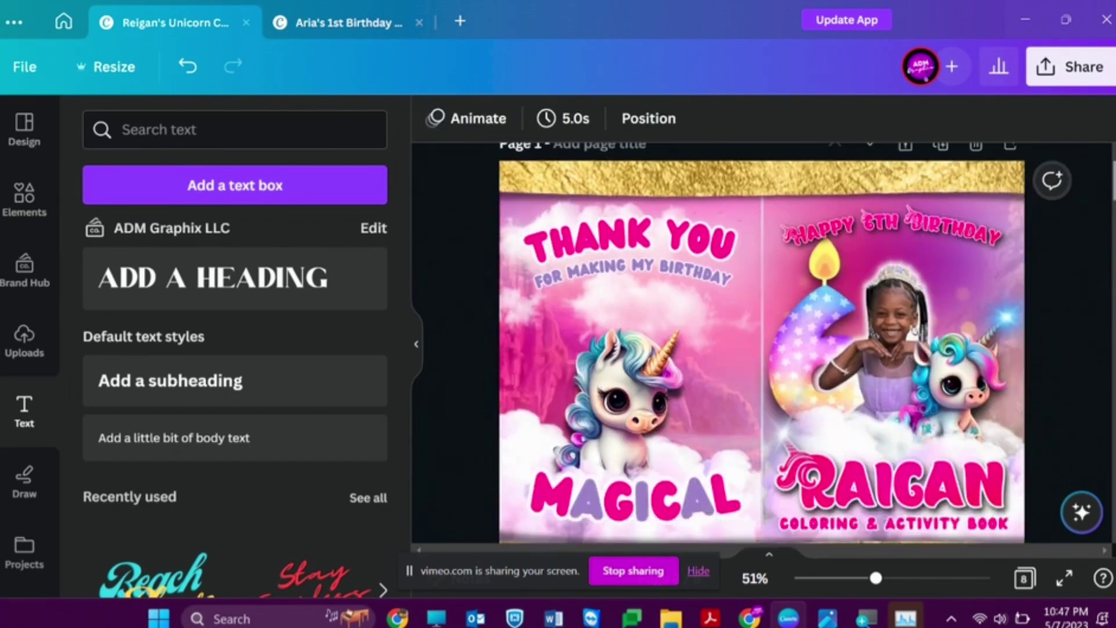
{"action": "scroll", "coordinate": [1083, 264], "scroll_direction": "down", "scroll_amount": 2}
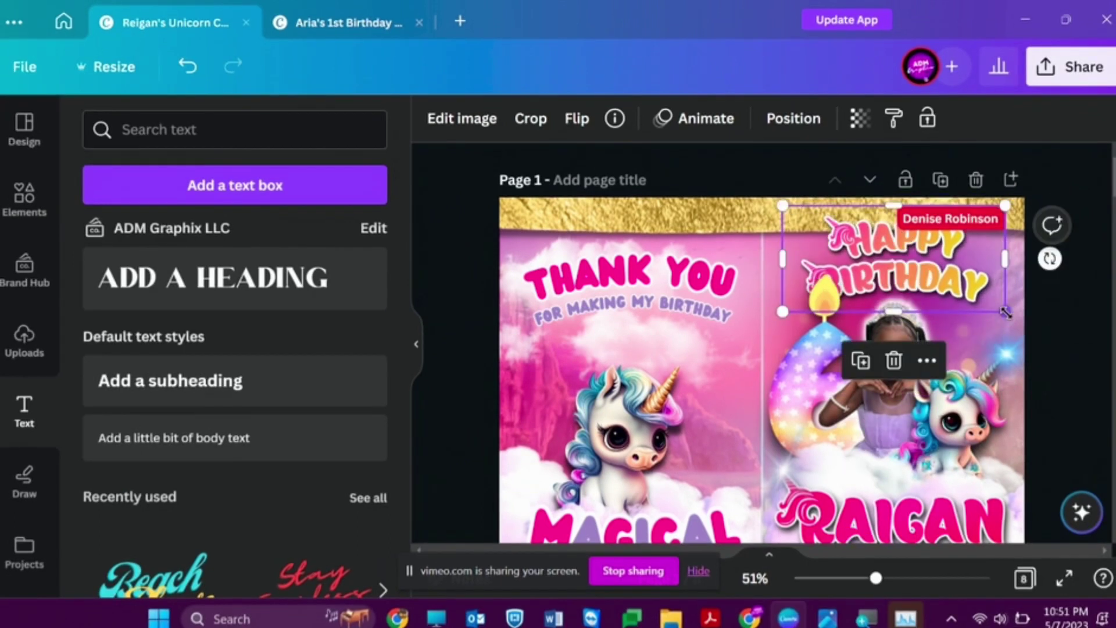
- Place the uploaded pink-to-yellow name graphic on page 1's front cover, scaled to fit the name title's spot above the "COLORING & ACTIVITY BOOK" line
{"action": "left_click", "coordinate": [1081, 343]}
{"action": "scroll", "coordinate": [1064, 317], "scroll_direction": "down", "scroll_amount": 3, "text": "ctrl"}
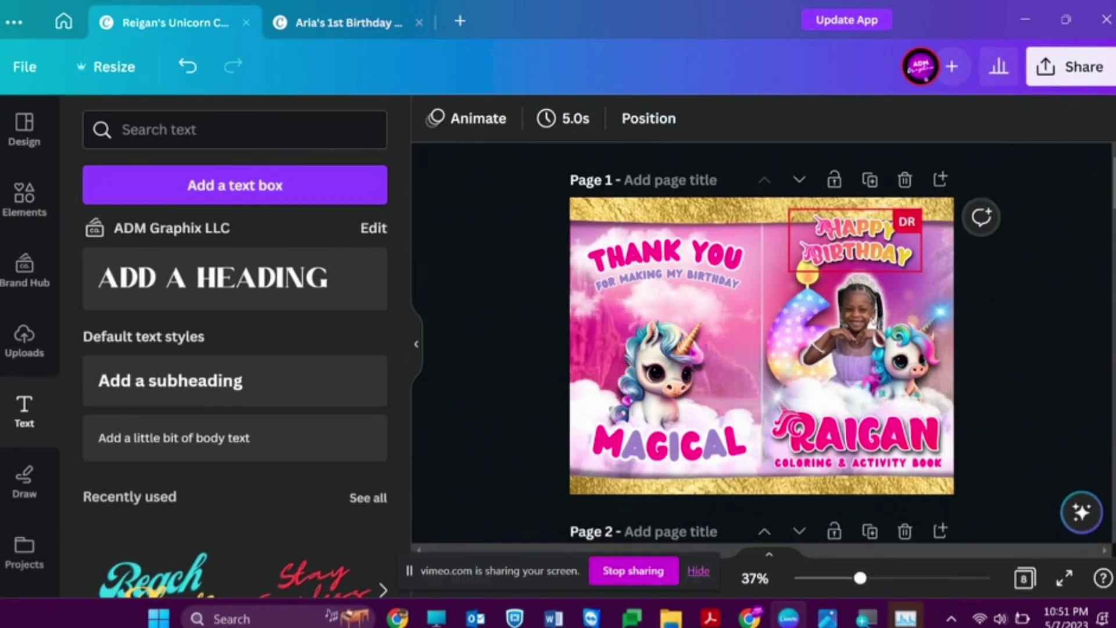
{"action": "left_click", "coordinate": [25, 340]}
{"action": "left_click_drag", "start_coordinate": [403, 499], "coordinate": [403, 308]}
{"action": "left_click", "coordinate": [305, 401]}
{"action": "left_click_drag", "start_coordinate": [756, 355], "coordinate": [840, 424]}
{"action": "left_click_drag", "start_coordinate": [960, 304], "coordinate": [982, 289]}
{"action": "left_click_drag", "start_coordinate": [930, 415], "coordinate": [926, 428]}
{"action": "left_click", "coordinate": [1086, 355]}
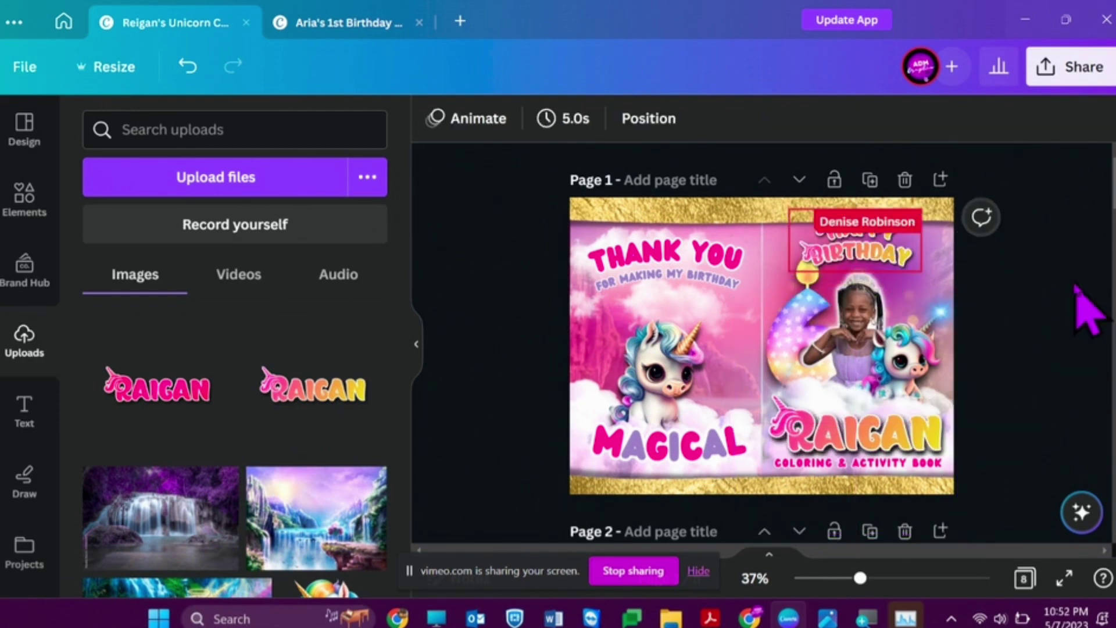
- Lower the number 6 candle on page 1's front cover so its flame clears the HAPPY BIRTHDAY title
{"action": "left_click", "coordinate": [802, 317]}
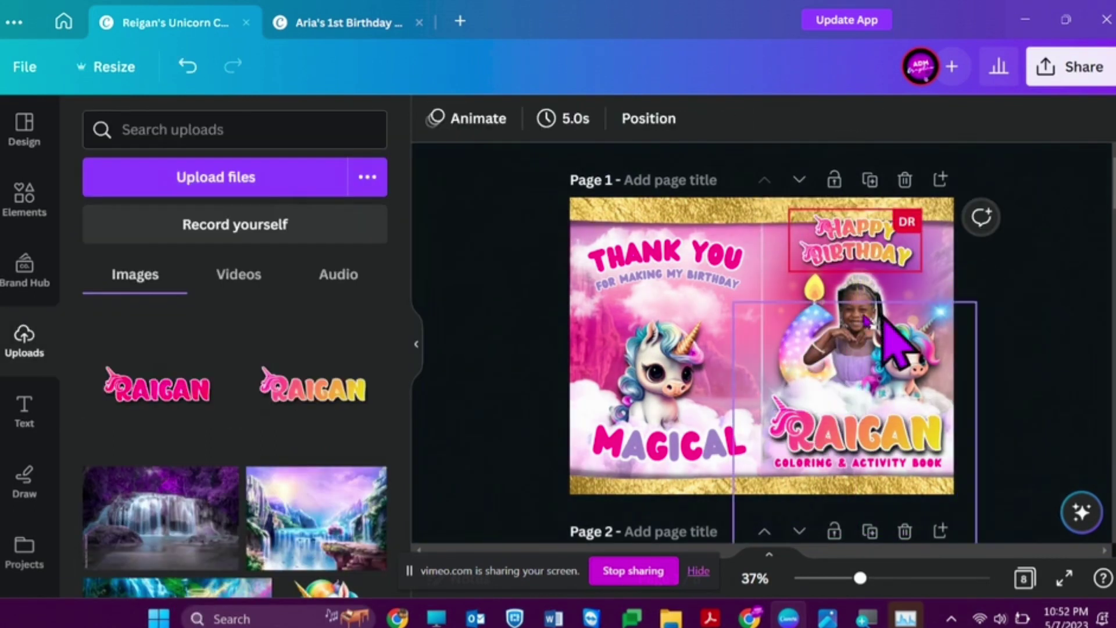
{"action": "left_click", "coordinate": [791, 296]}
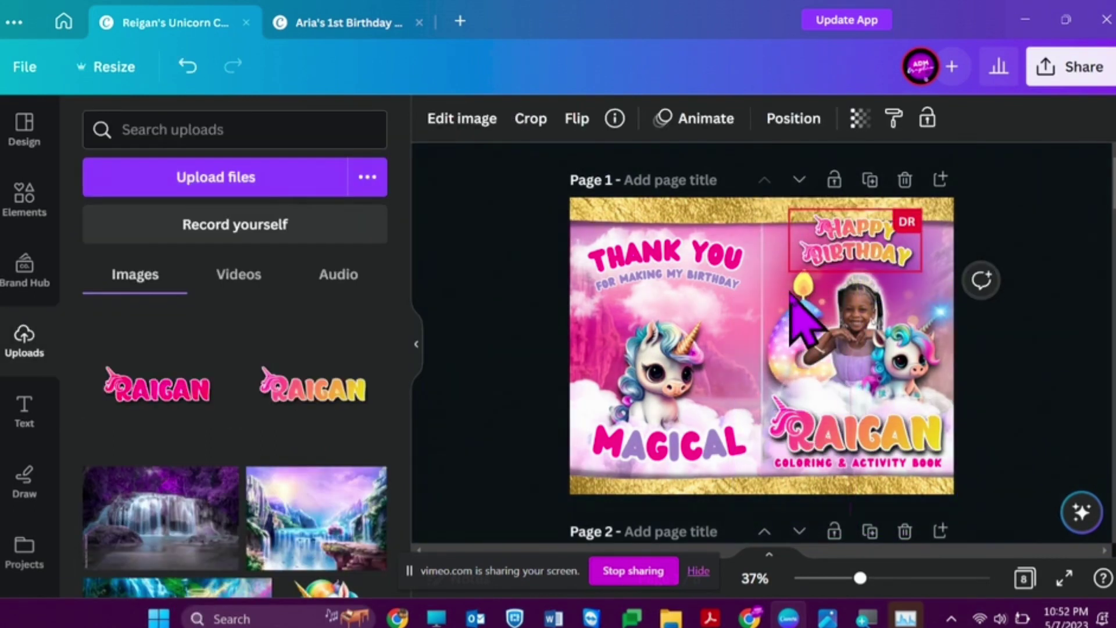
{"action": "left_click", "coordinate": [1028, 271]}
- Open the custom text colour choice for the THANK YOU heading on page 1's back cover
{"action": "left_click", "coordinate": [657, 273]}
{"action": "left_click", "coordinate": [716, 118]}
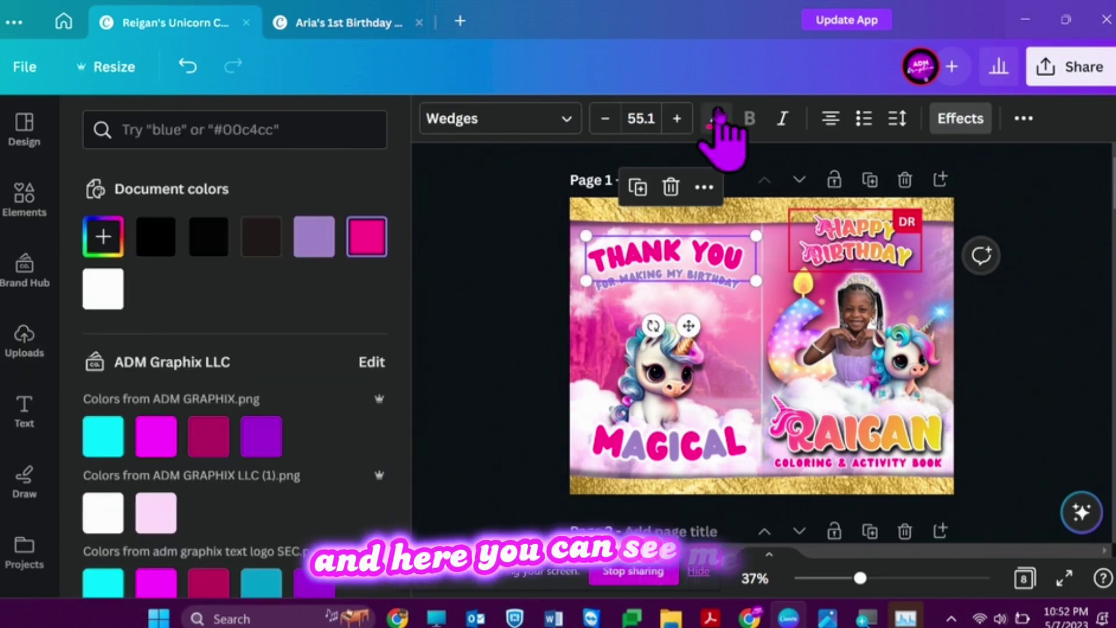
{"action": "left_click", "coordinate": [103, 236]}
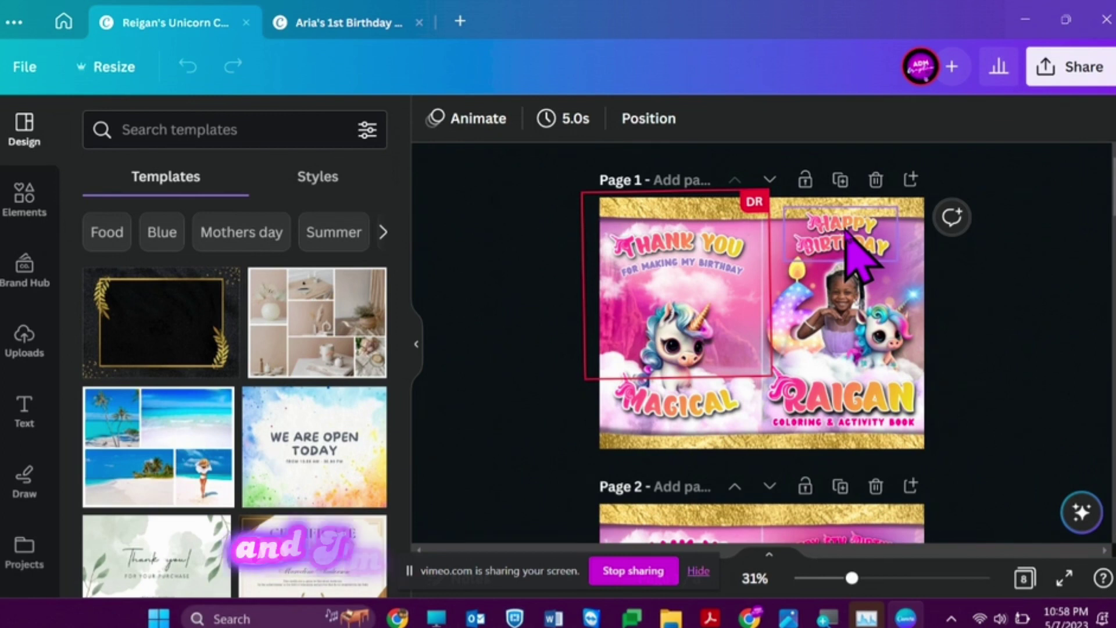
- Set the "FOR MAKING MY BIRTHDAY" text on page 1 to the dark purple from the ADM GRAPHIX.png brand colors
{"action": "left_click", "coordinate": [683, 269]}
{"action": "left_click", "coordinate": [716, 118]}
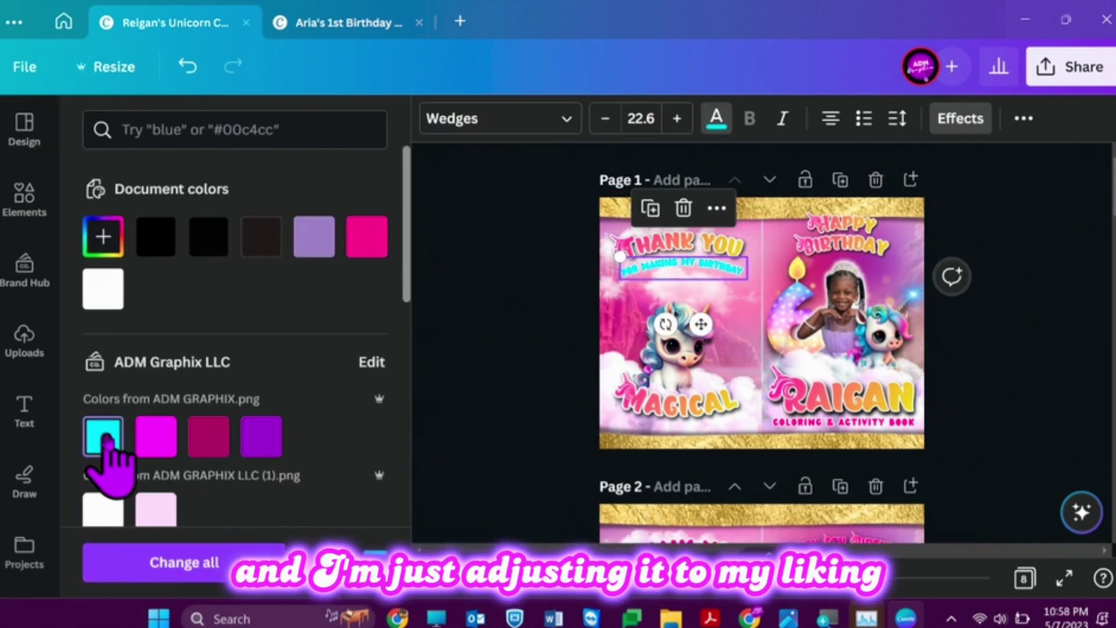
{"action": "left_click", "coordinate": [250, 436]}
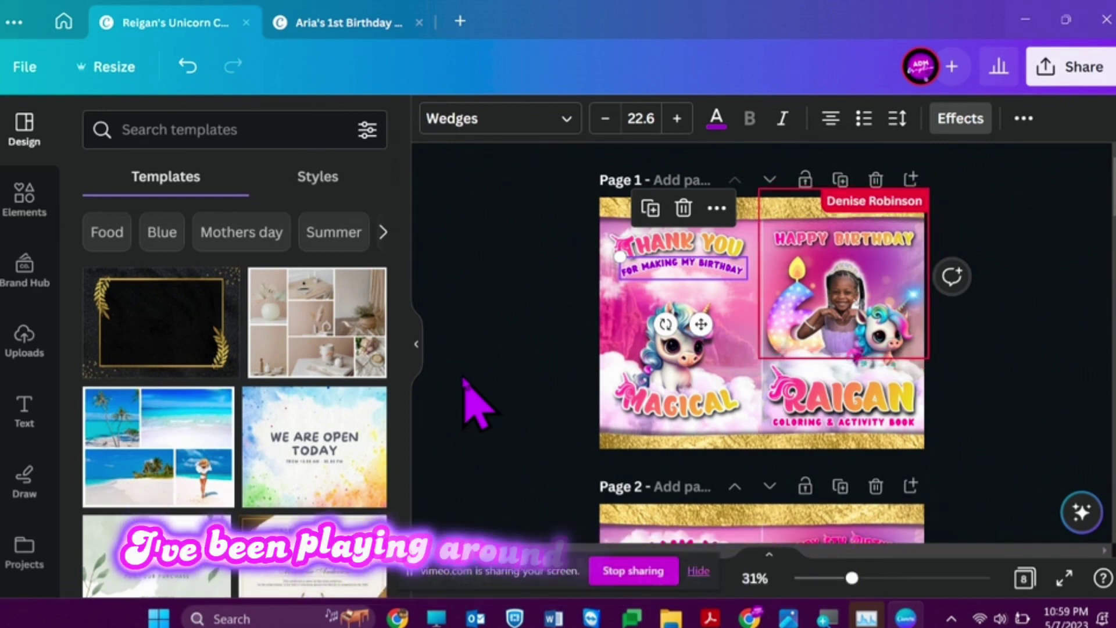
{"action": "left_click", "coordinate": [1071, 323]}
- Position the photo of the girl in the bucket hat on page 2's front cover, between the 6 candle and the unicorn
{"action": "left_click", "coordinate": [722, 343]}
{"action": "scroll", "coordinate": [723, 343], "scroll_direction": "up", "scroll_amount": 3}
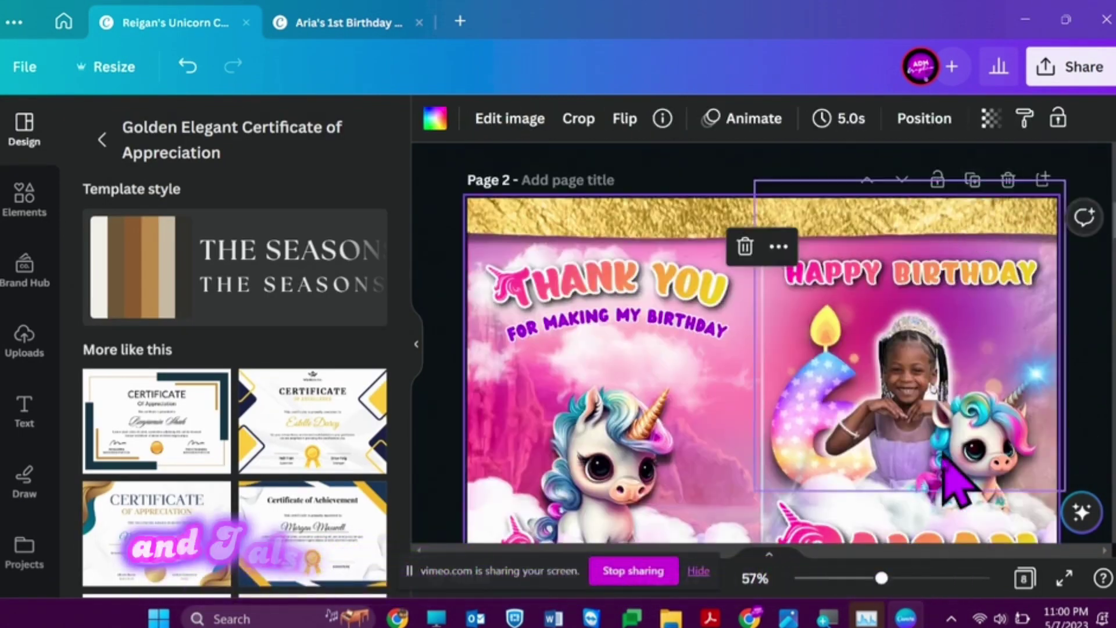
{"action": "left_click_drag", "start_coordinate": [909, 200], "coordinate": [910, 279]}
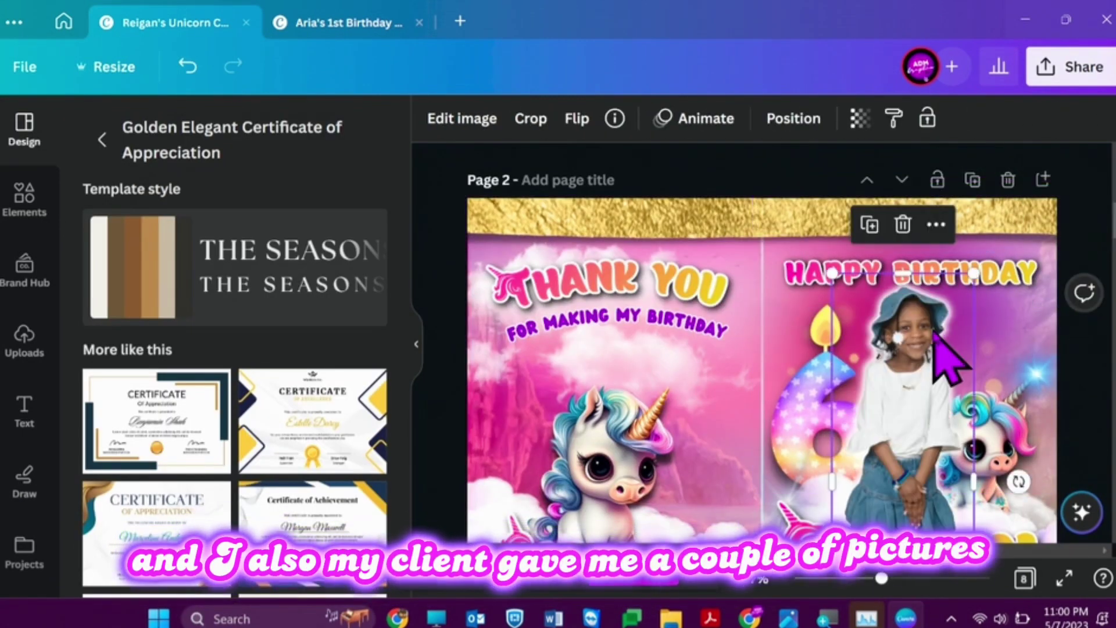
{"action": "scroll", "coordinate": [947, 349], "scroll_direction": "down", "scroll_amount": 2}
{"action": "left_click", "coordinate": [1099, 197]}
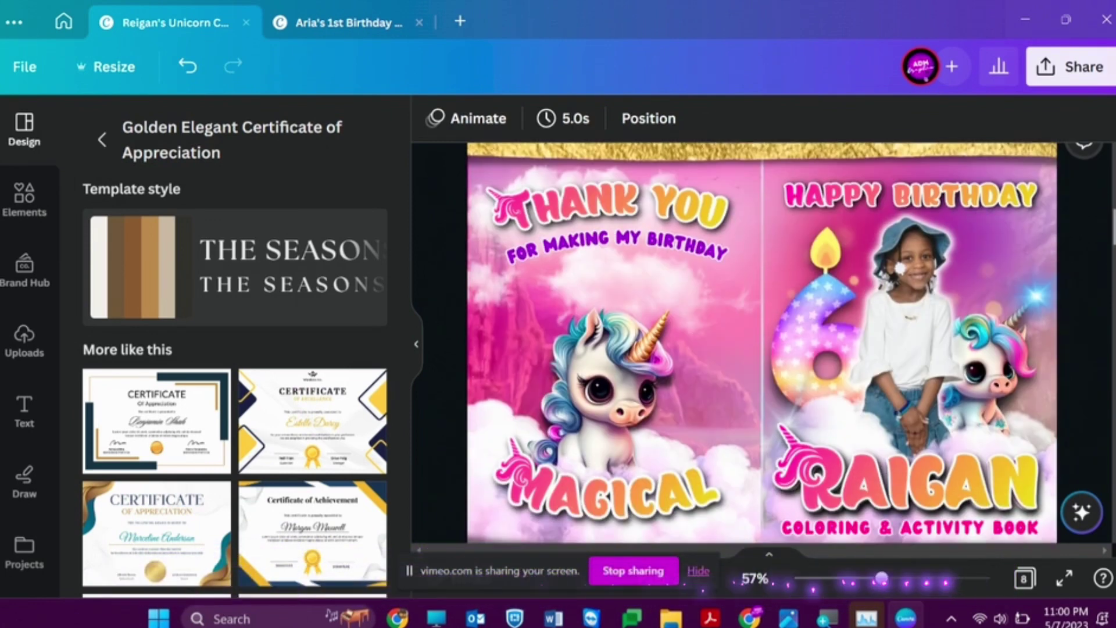
- Compare the page 1 and page 2 cover options and view the design full screen
{"action": "scroll", "coordinate": [1098, 198], "scroll_direction": "down", "scroll_amount": 4}
{"action": "scroll", "coordinate": [1098, 197], "scroll_direction": "up", "scroll_amount": 5}
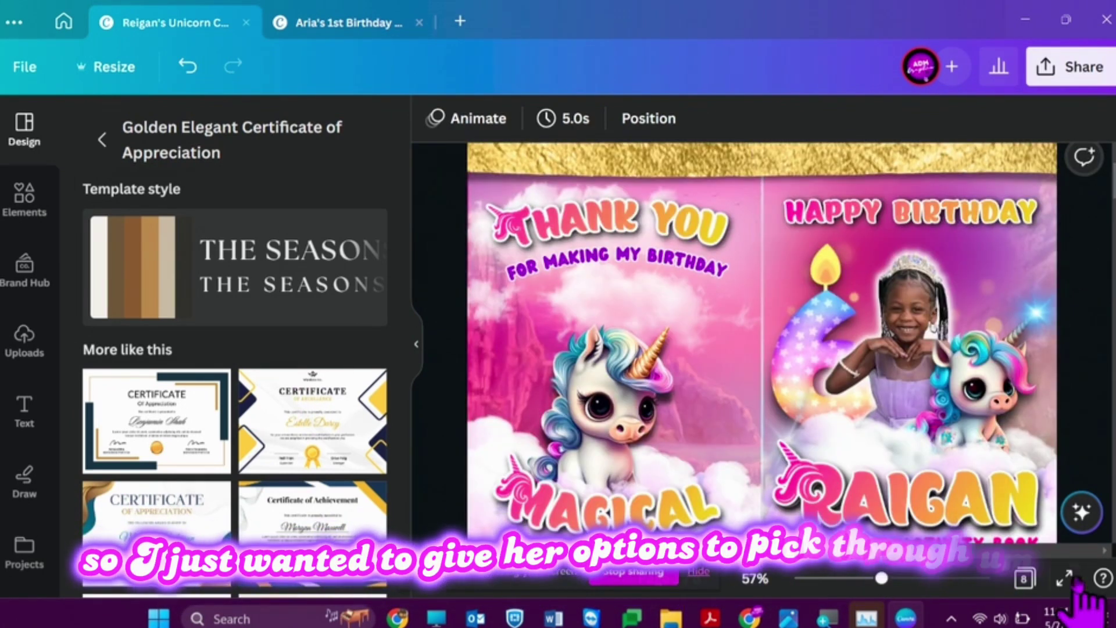
{"action": "left_click", "coordinate": [1065, 578]}
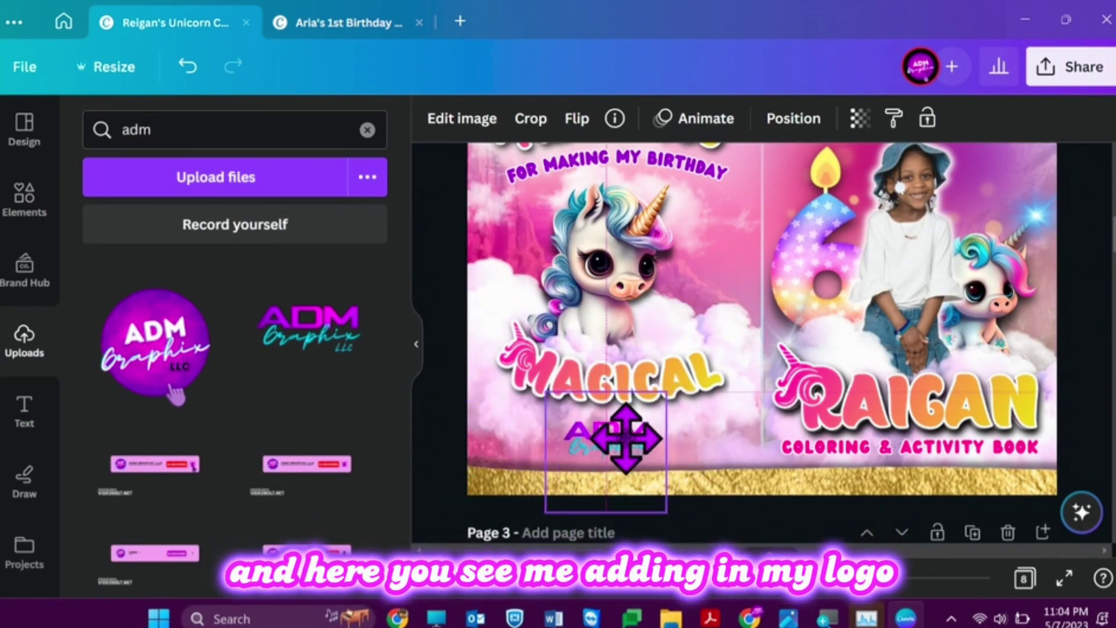
- Replace the stacked ADM Graphix logo on page 2's back cover with the single-line version, scaled down and placed below MAGICAL
{"action": "left_click_drag", "start_coordinate": [390, 290], "coordinate": [395, 488]}
{"action": "key", "text": "Delete"}
{"action": "left_click", "coordinate": [179, 347]}
{"action": "left_click_drag", "start_coordinate": [954, 228], "coordinate": [792, 405]}
{"action": "left_click_drag", "start_coordinate": [842, 331], "coordinate": [577, 416]}
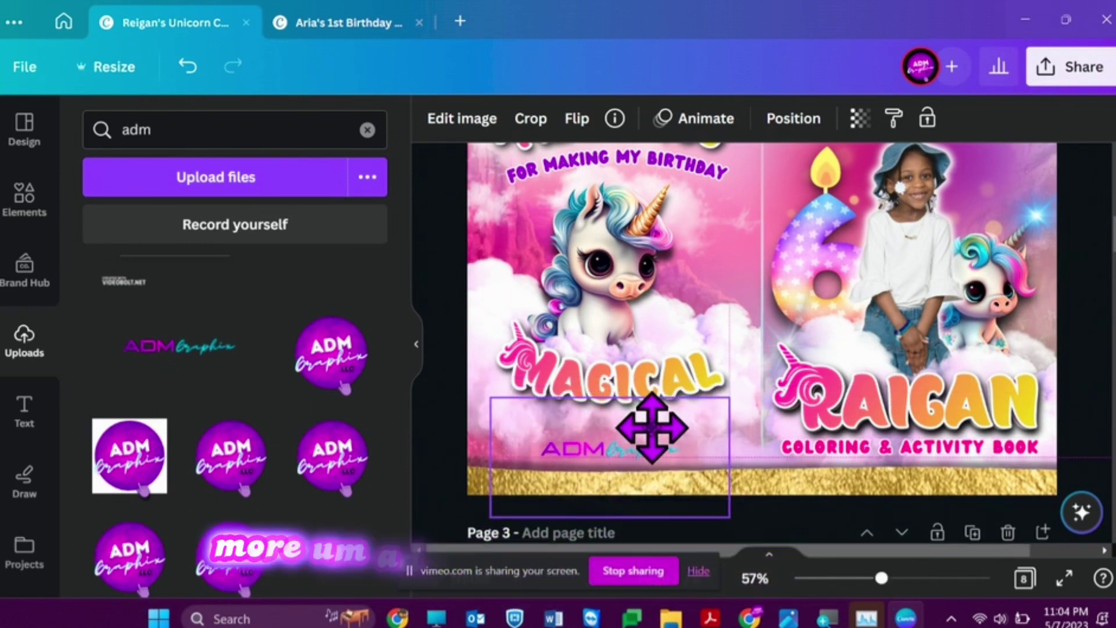
- Check the other 1st Birthday design for reference and adjust the branding at the foot of page 2's back cover
{"action": "left_click", "coordinate": [347, 18]}
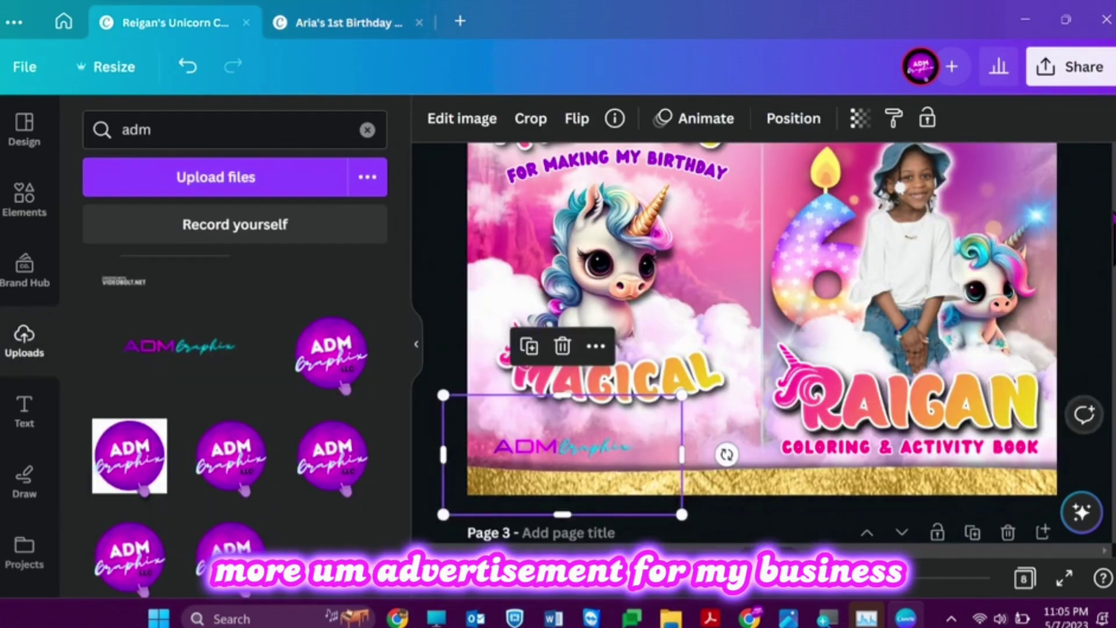
{"action": "left_click_drag", "start_coordinate": [723, 456], "coordinate": [677, 428]}
{"action": "left_click_drag", "start_coordinate": [881, 577], "coordinate": [857, 578]}
{"action": "left_click_drag", "start_coordinate": [712, 411], "coordinate": [738, 302]}
{"action": "left_click", "coordinate": [1014, 213]}
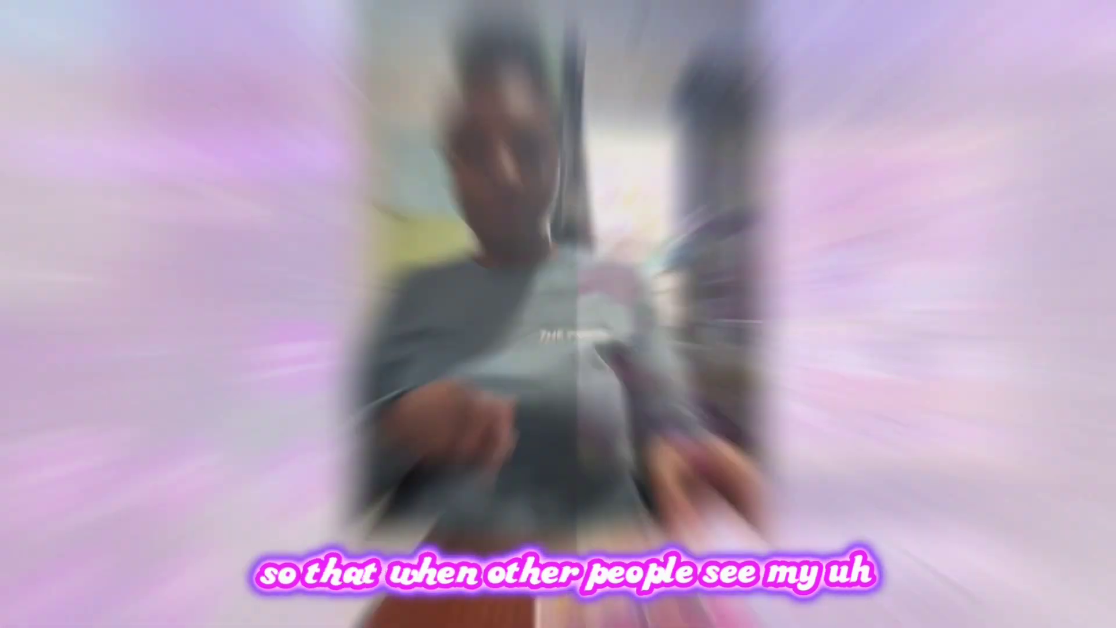